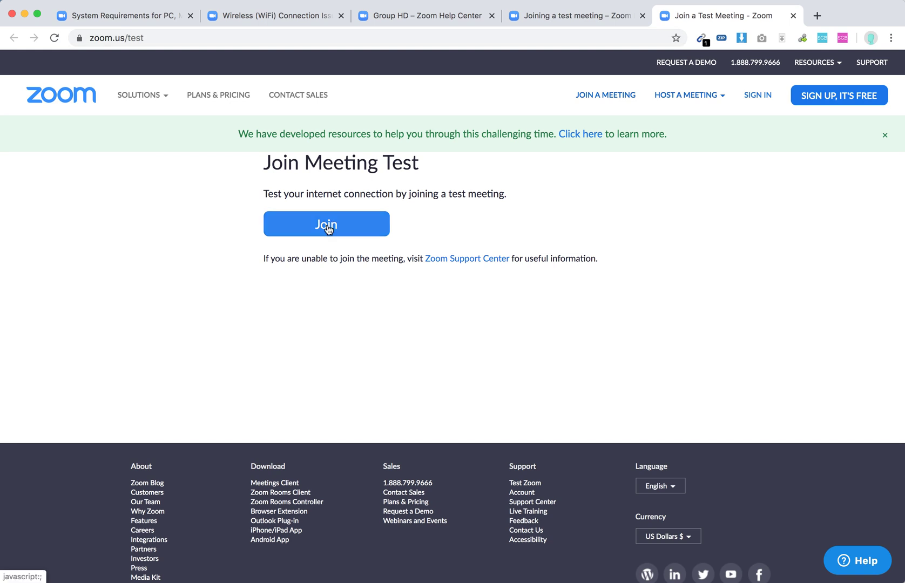
- Join the test meeting from the zoom.us/test page
click(328, 227)
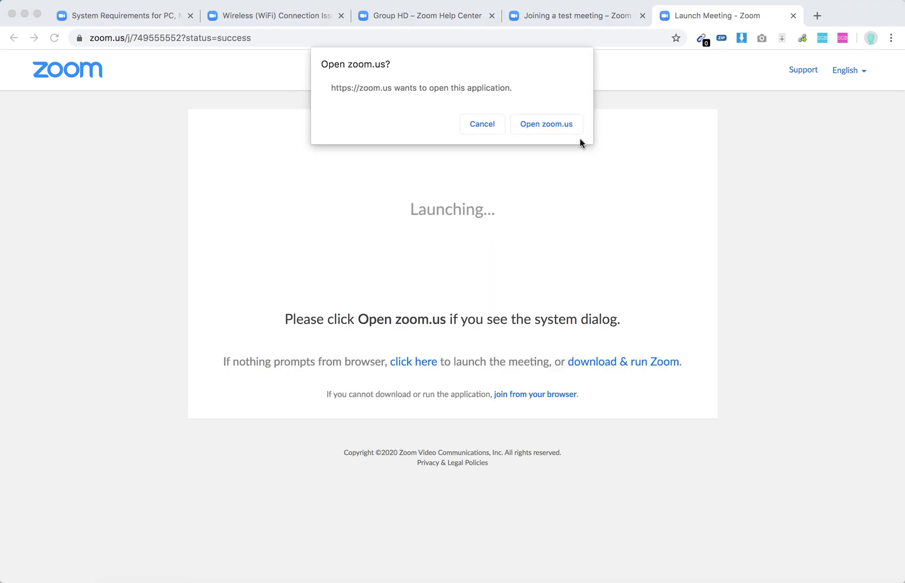
- Allow Chrome to open the Zoom app for the test meeting
click(572, 130)
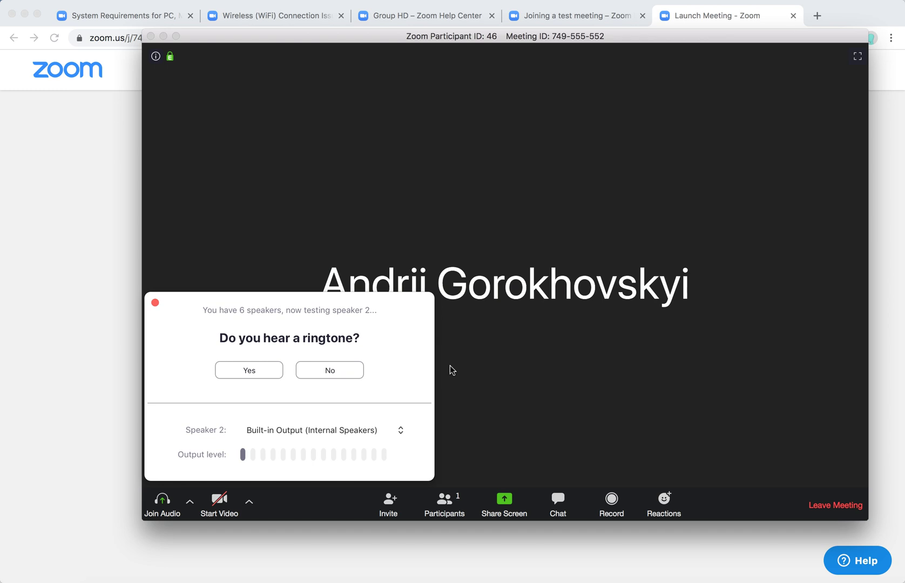
- Confirm the ringtone and microphone replay are audible, then close the audio test results
click(251, 372)
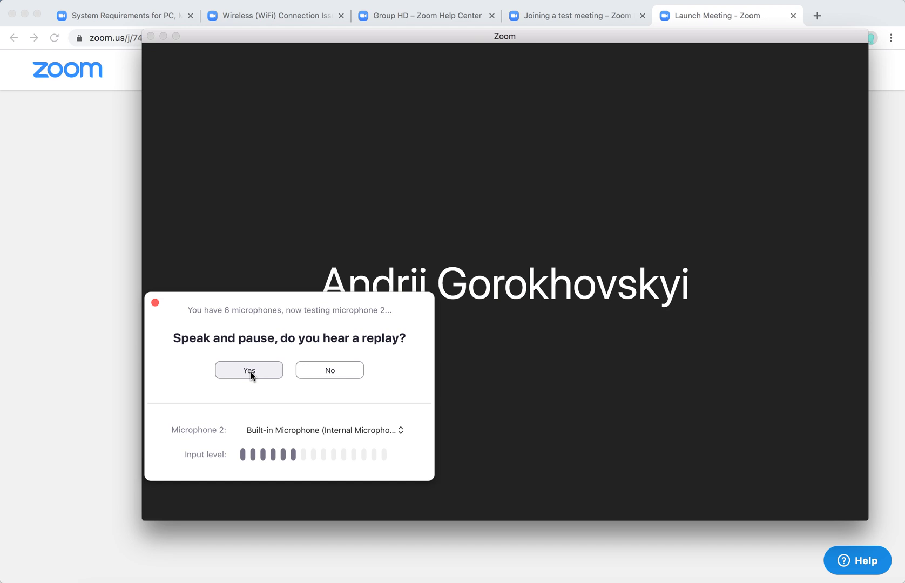
click(251, 372)
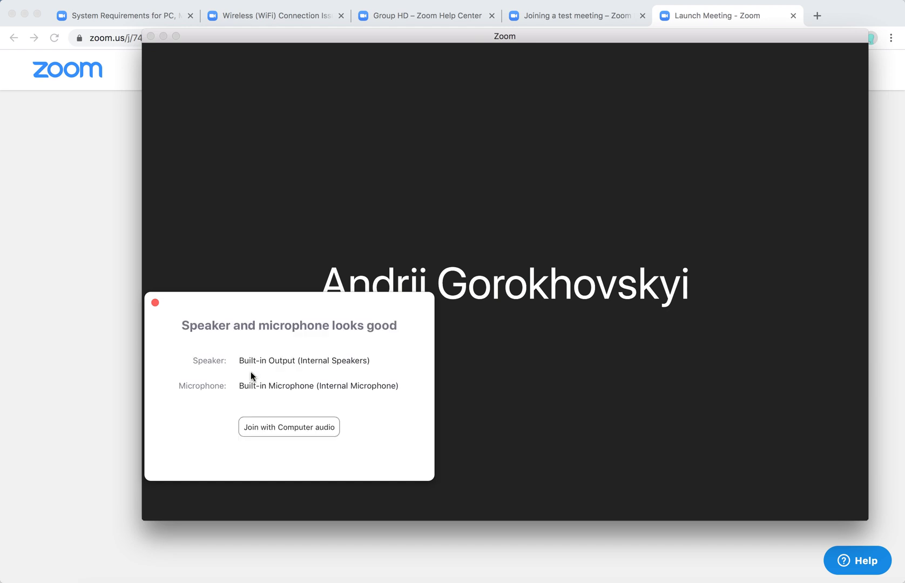
click(155, 303)
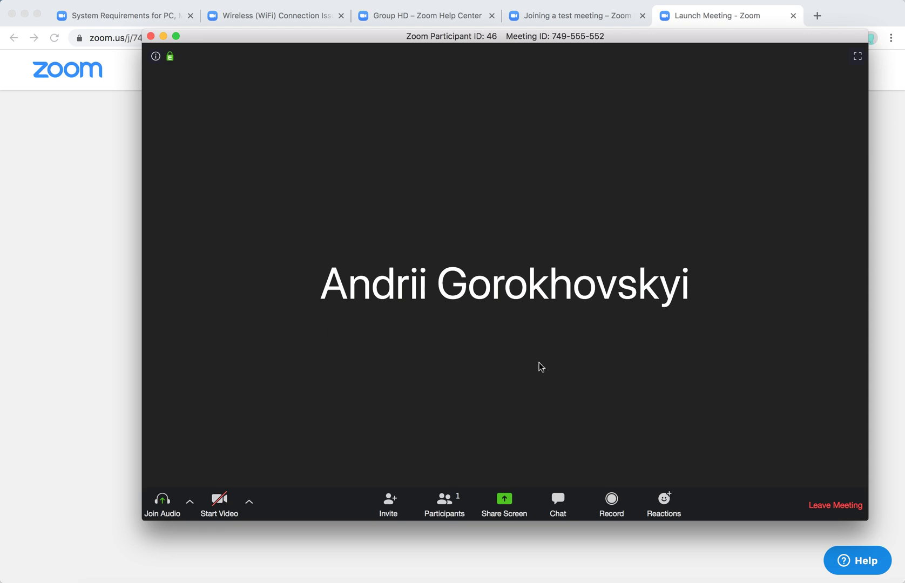
click(217, 510)
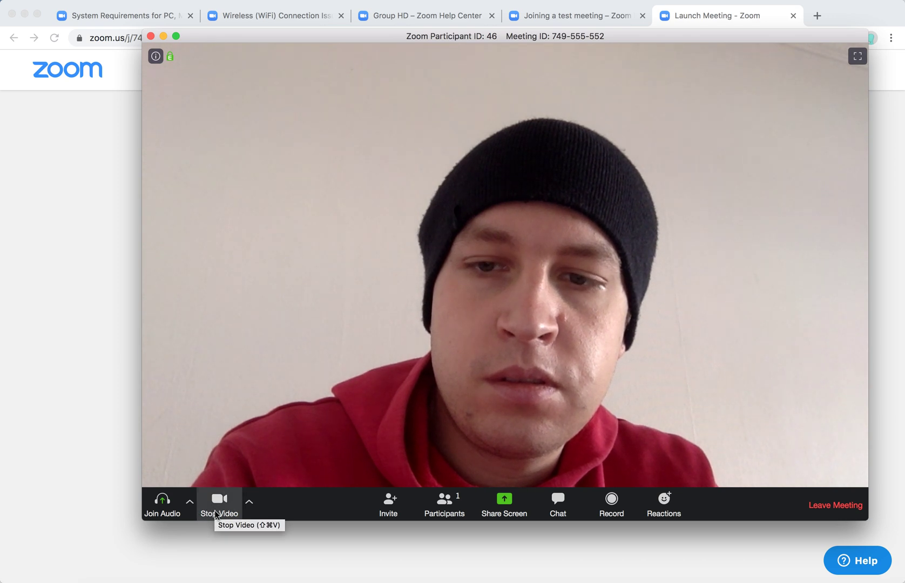
click(218, 511)
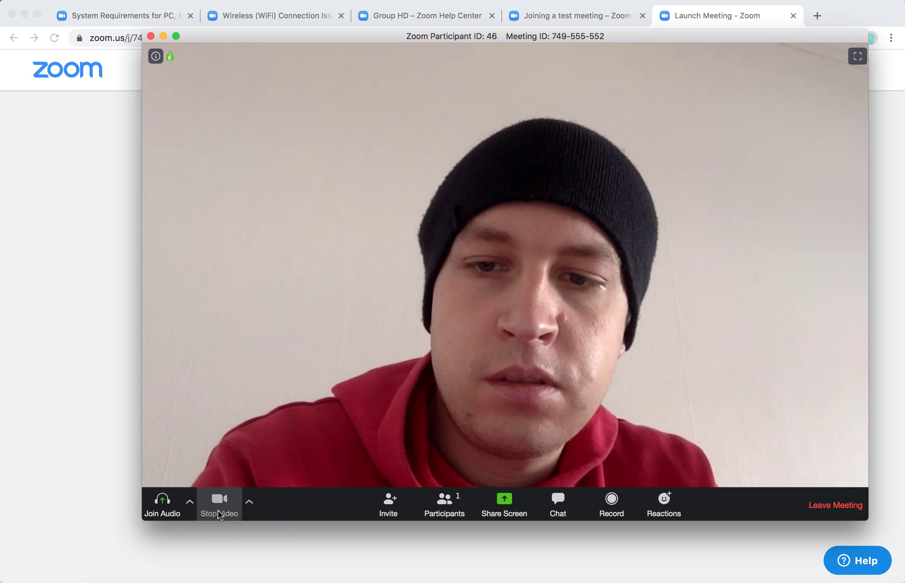